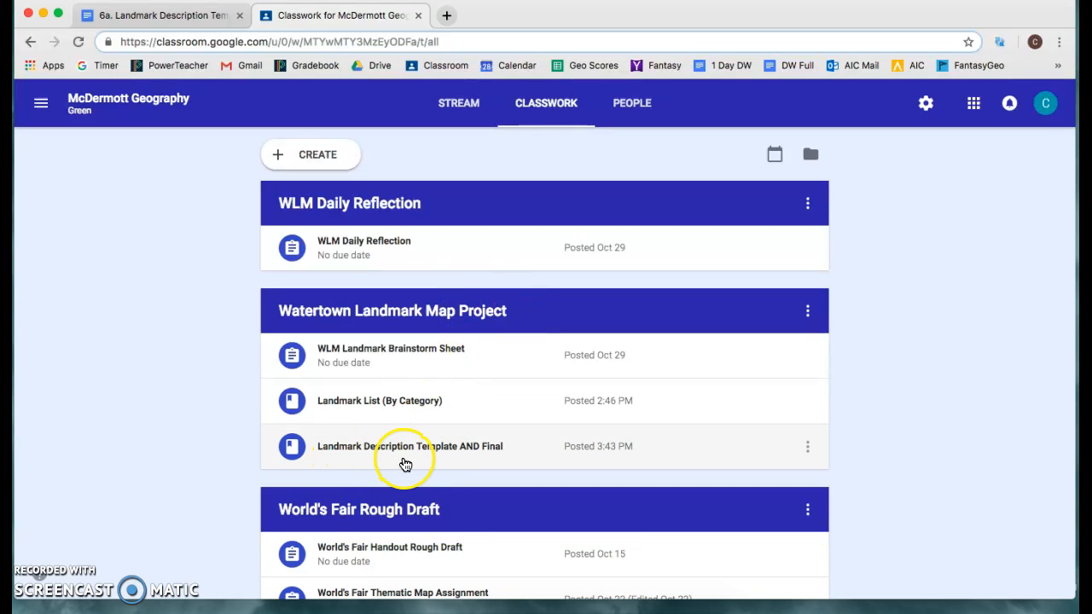
# Open the "6. Landmark Description Template AND Final" document attached to the Watertown Landmark Map Project material
pyautogui.click(531, 452)
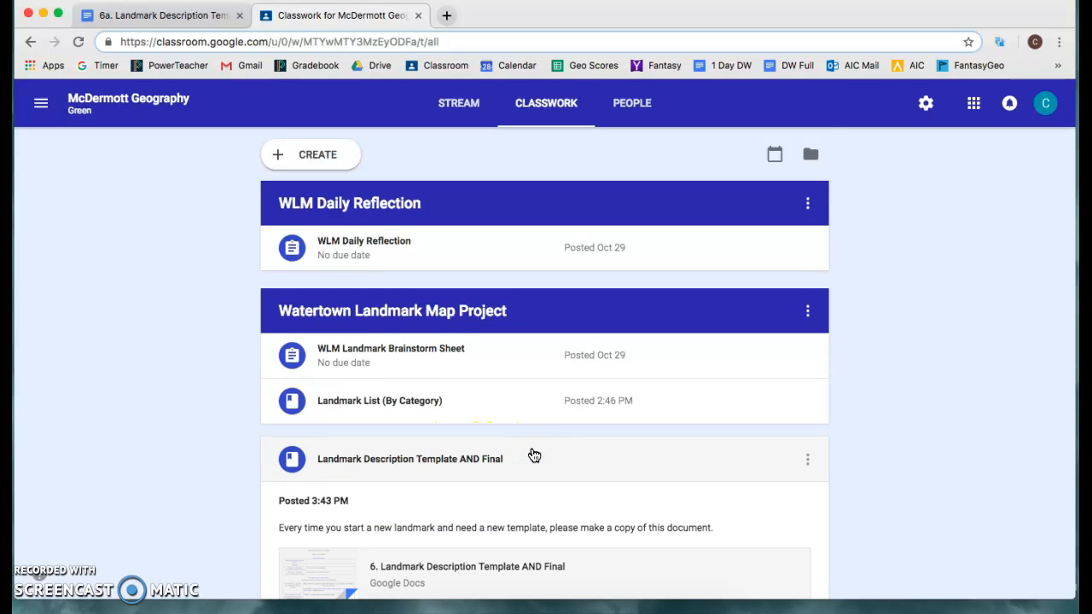
pyautogui.scroll(-2, 533, 456)
pyautogui.click(444, 390)
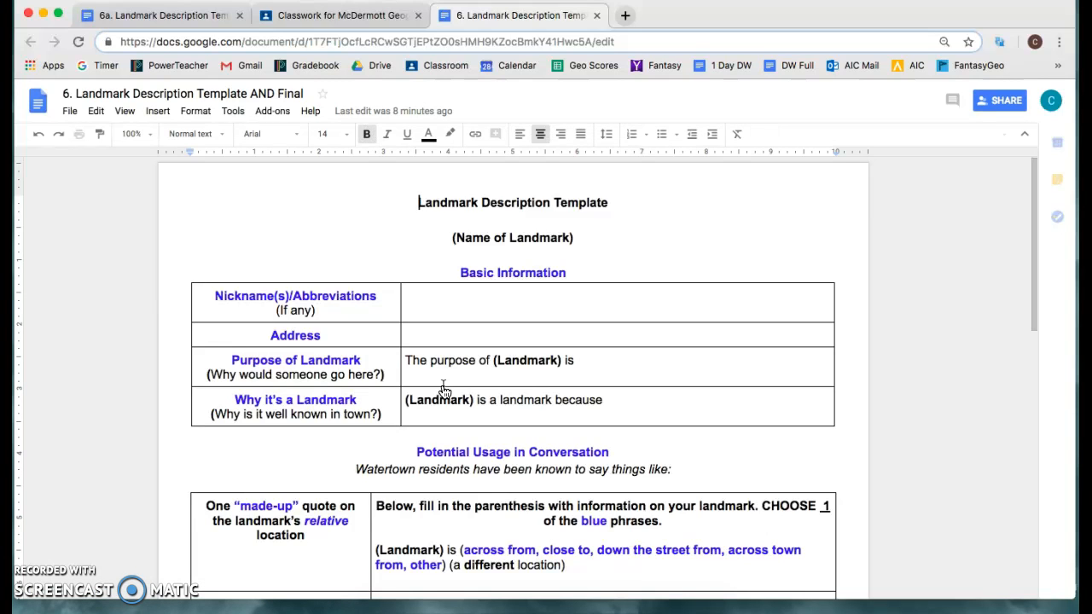
# Make a copy of the template named "WMS Landmark Description Template AND Final"
pyautogui.click(71, 112)
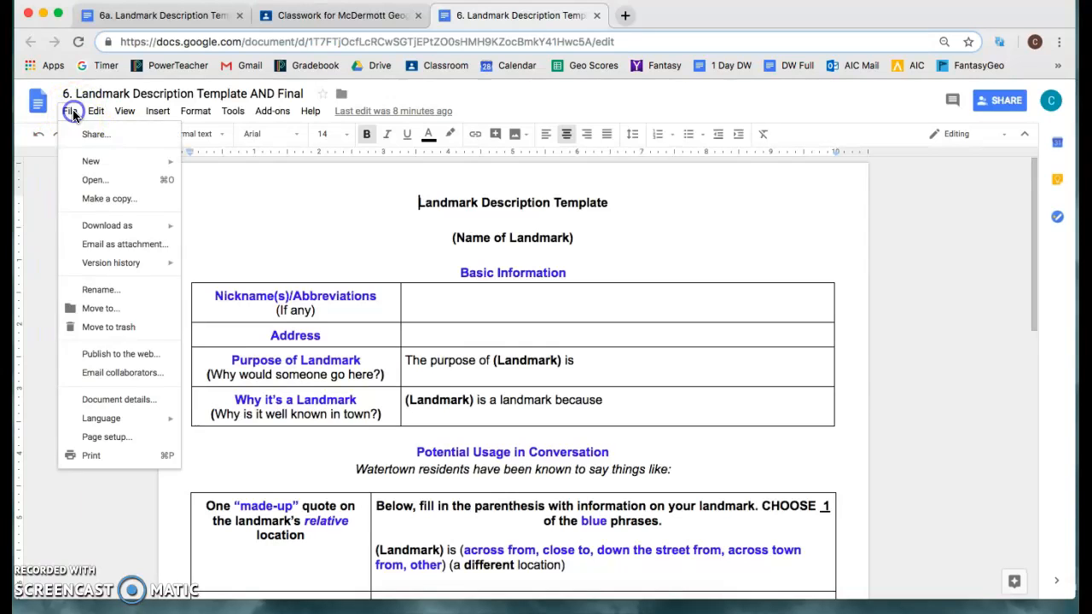
pyautogui.click(106, 199)
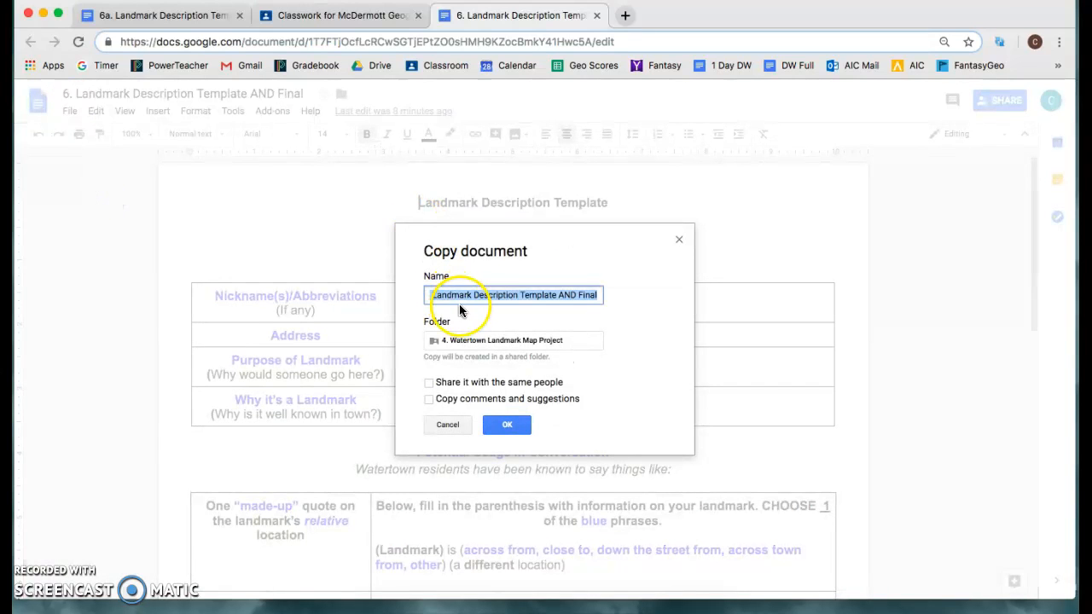
pyautogui.click(452, 295)
pyautogui.hscroll(-1, 452, 295)
pyautogui.click(469, 298)
pyautogui.moveTo(469, 298); pyautogui.dragTo(412, 295)
pyautogui.press('BackSpace')
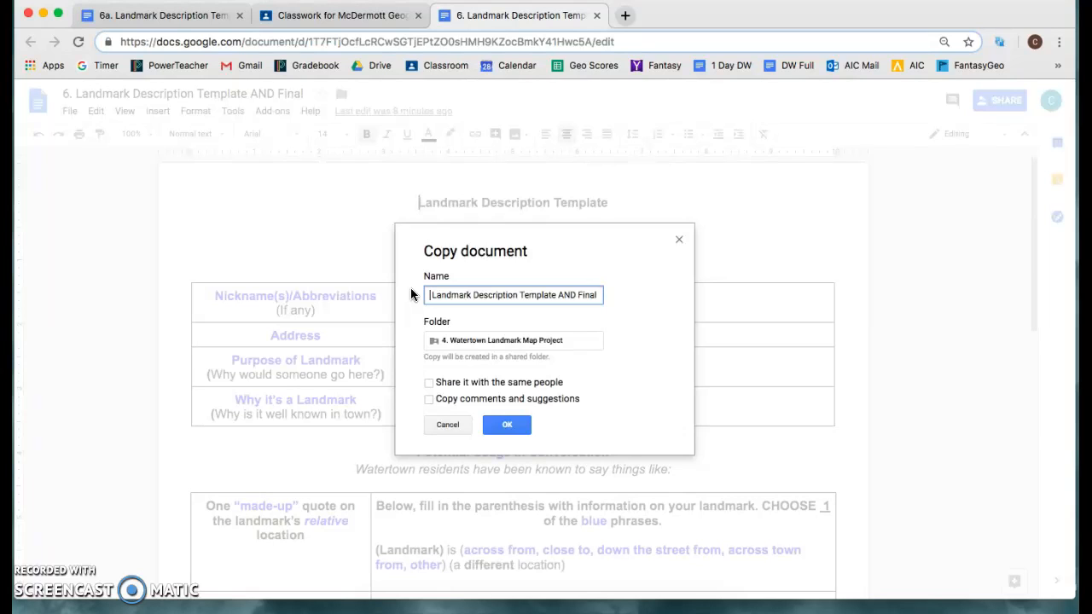
pyautogui.write('WMS')
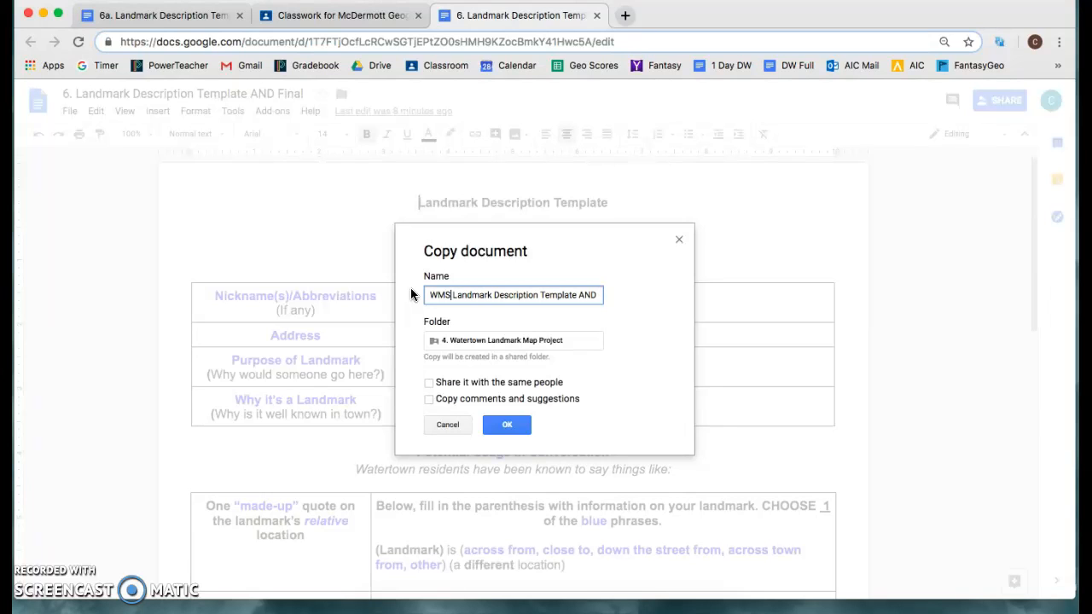
pyautogui.click(509, 424)
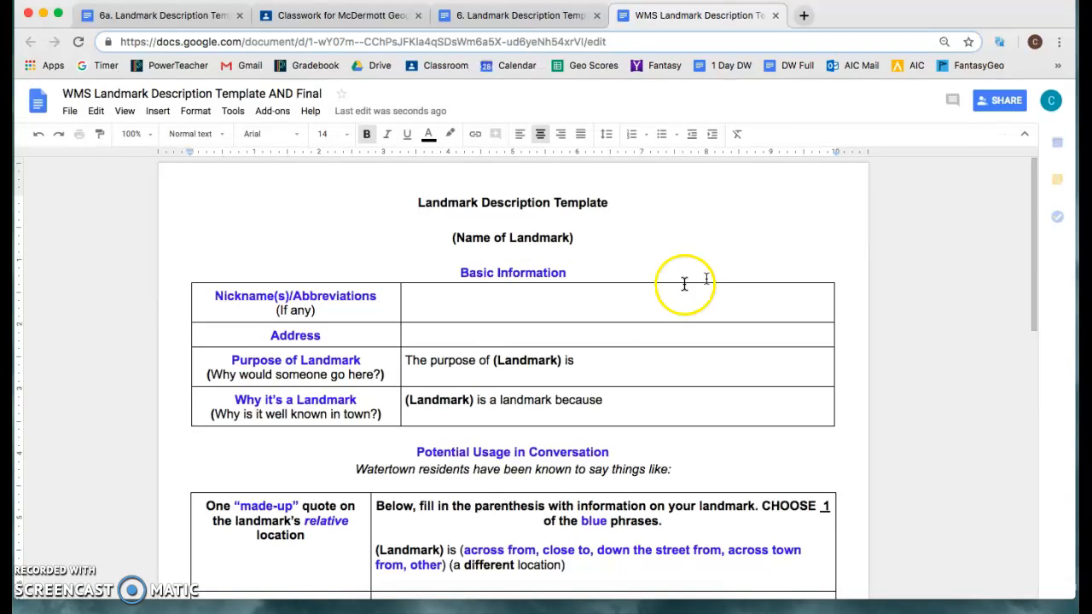
# Replace the "(Name of Landmark)" placeholder below the title with "Watertown Middle School"
pyautogui.scroll(-1, 841, 267)
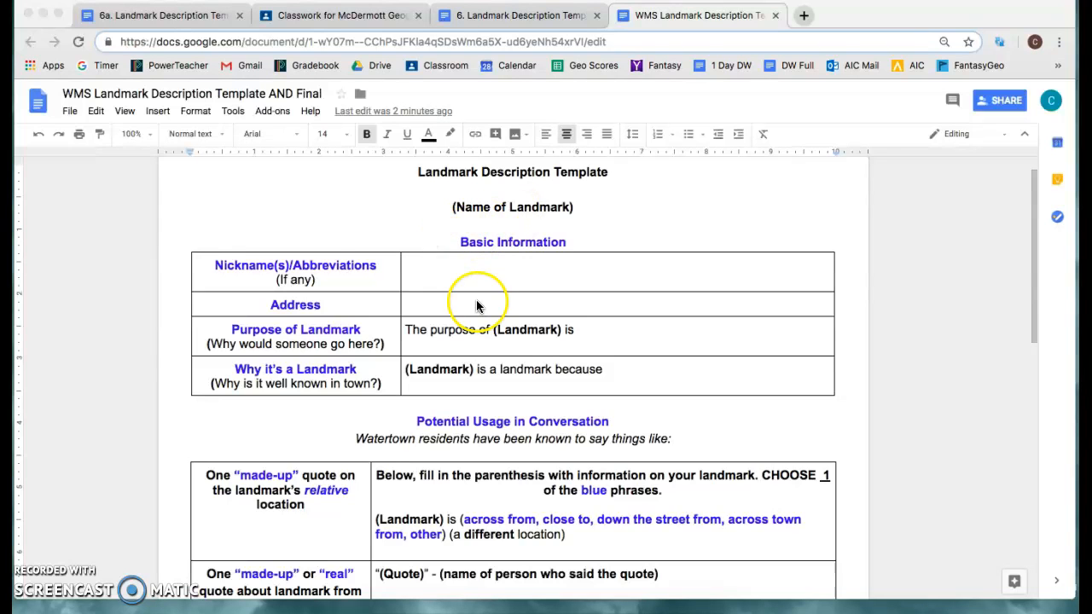
pyautogui.click(448, 206)
pyautogui.moveTo(604, 208); pyautogui.dragTo(446, 206)
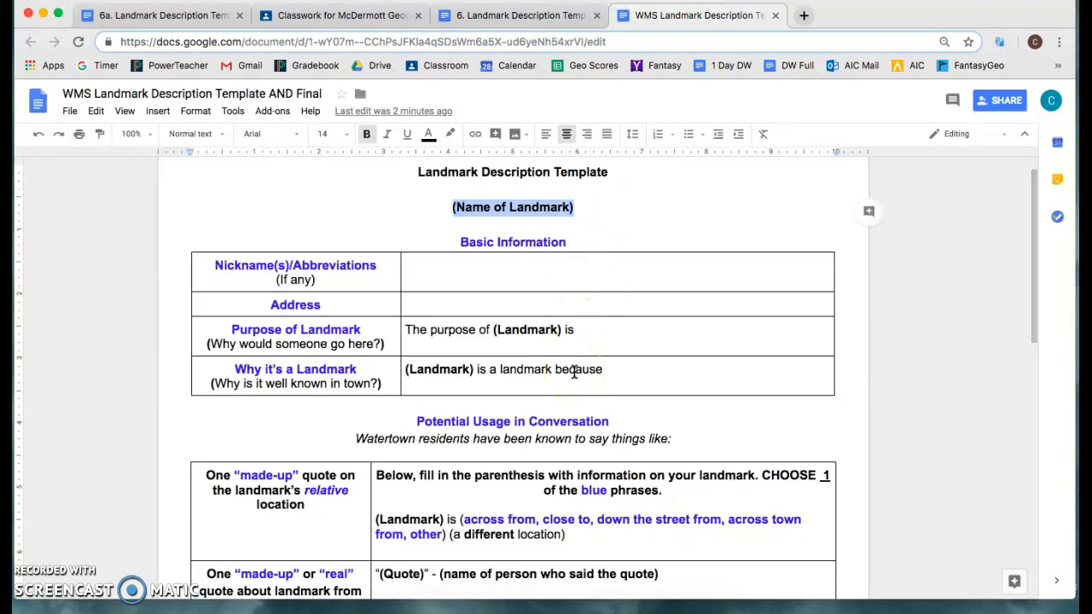
pyautogui.click(651, 191)
pyautogui.scroll(1, 651, 191)
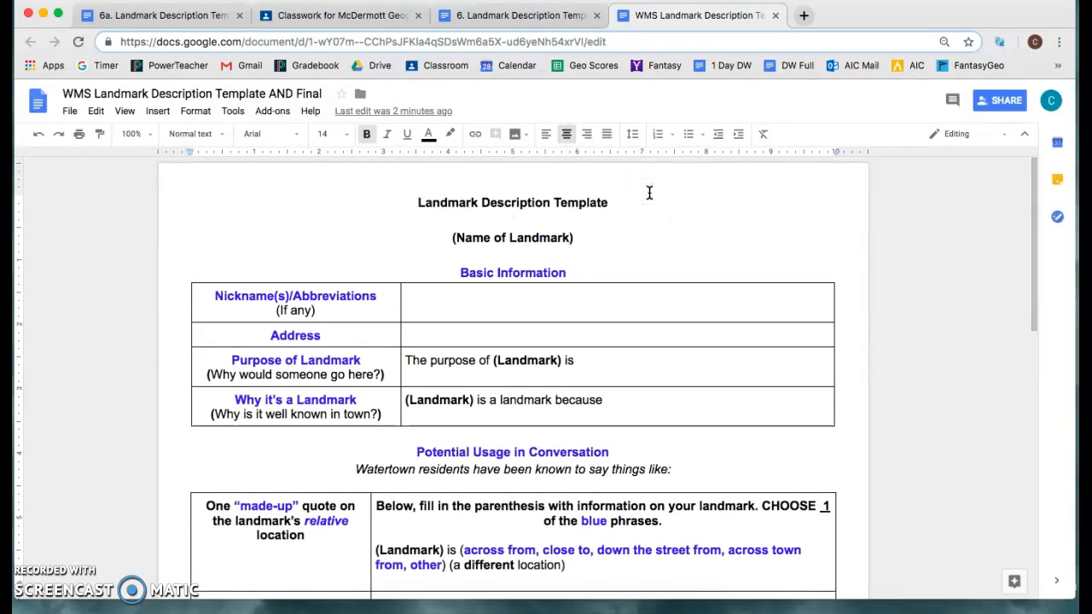
pyautogui.moveTo(577, 235); pyautogui.dragTo(442, 232)
pyautogui.write('Wate')
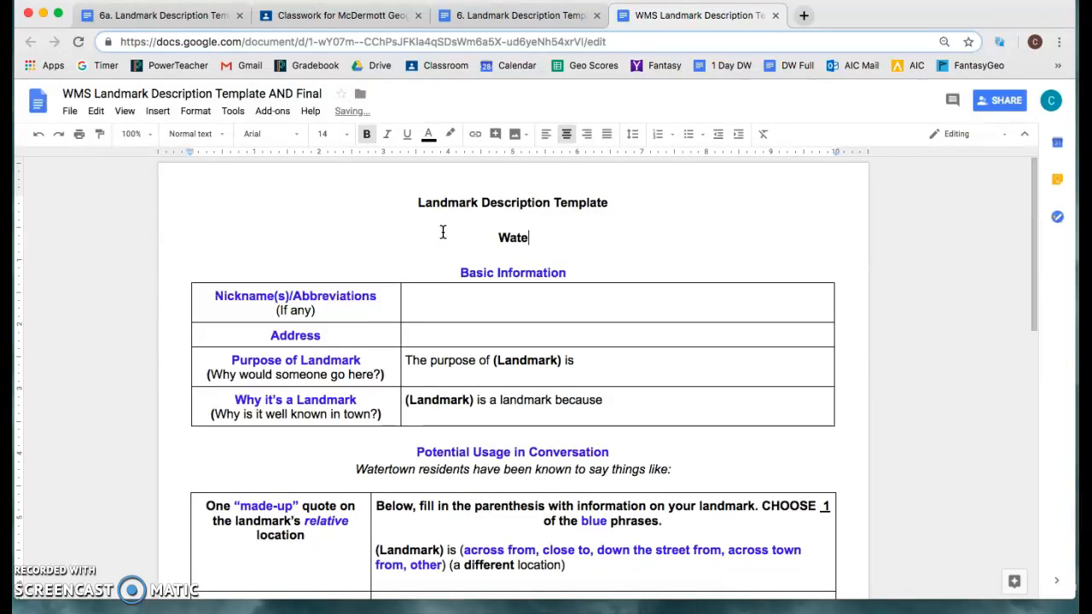
pyautogui.write('rtown Middle School')
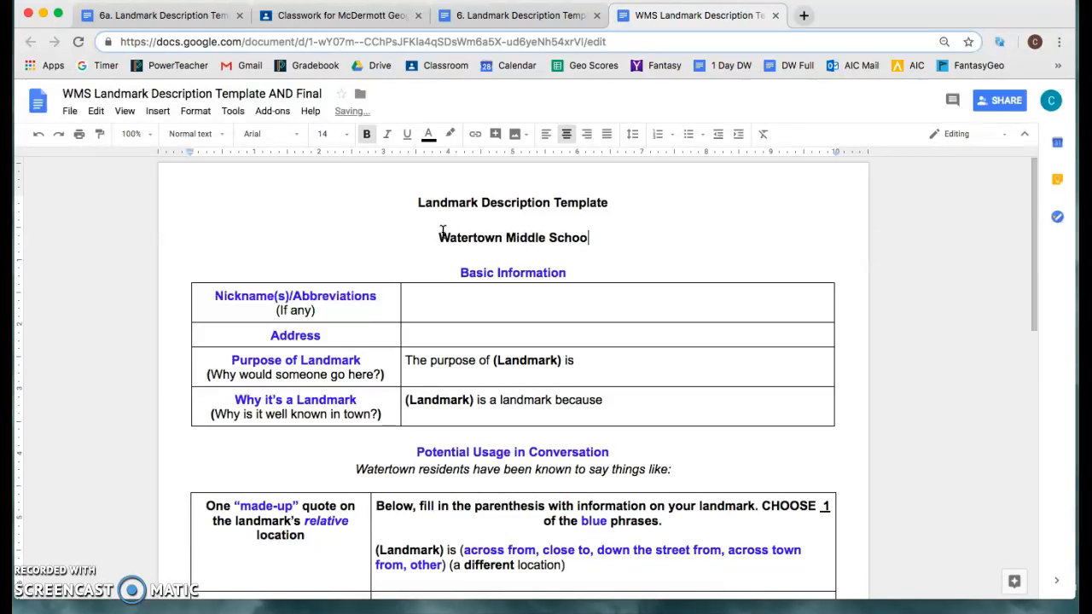
# Enter "WMS, The Middle School" as the landmark's nicknames and abbreviations in the Basic Information table
pyautogui.click(556, 301)
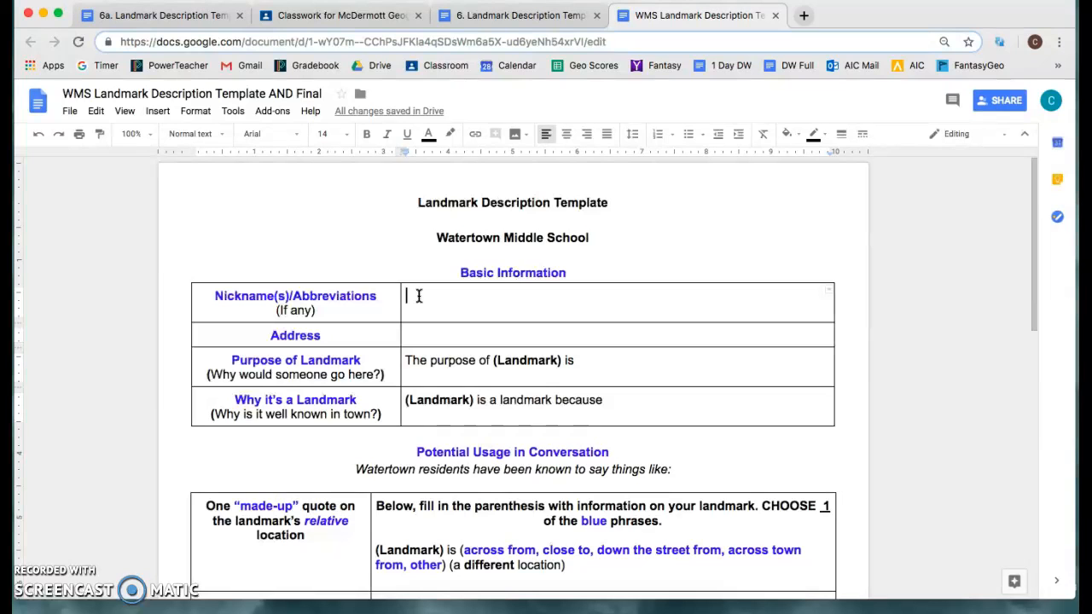
pyautogui.write('WMS, The Middle')
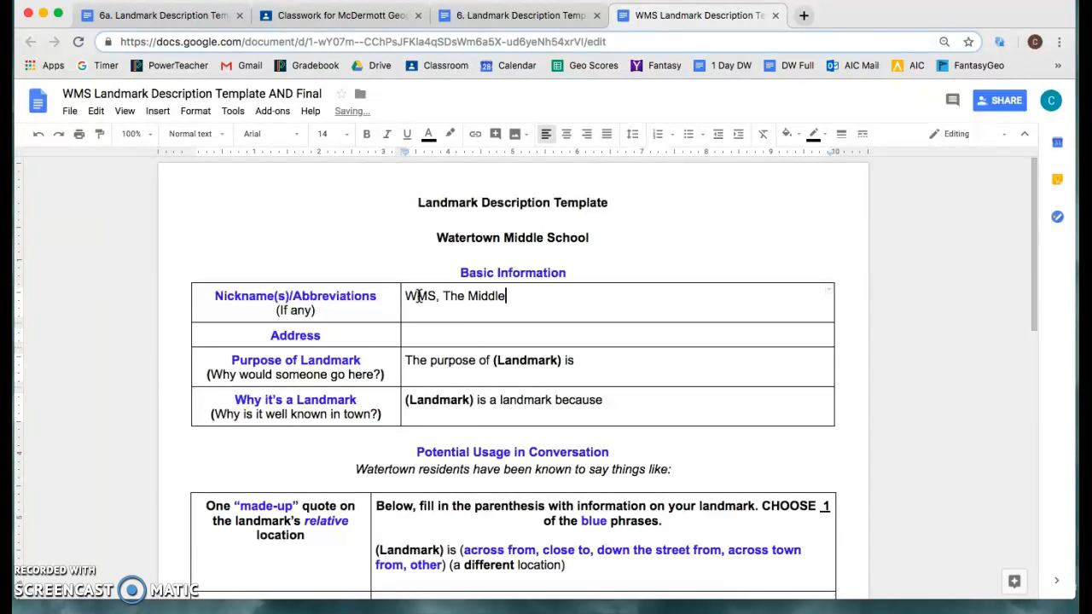
pyautogui.write(' School')
pyautogui.click(252, 369)
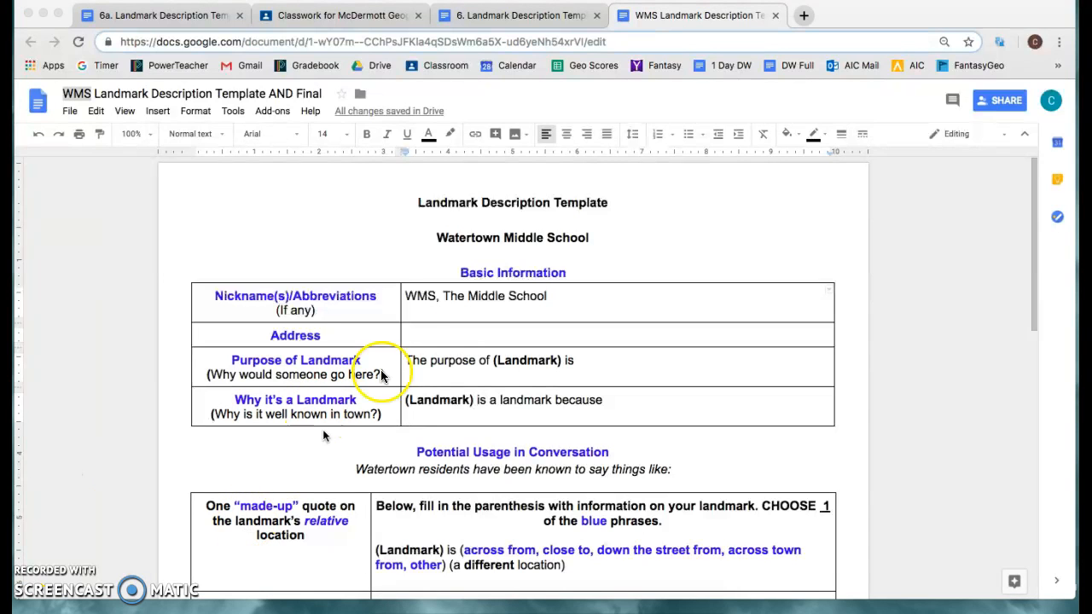
# Enter the school's street address in the Address row and place the cursor at the end of the purpose sentence
pyautogui.click(415, 335)
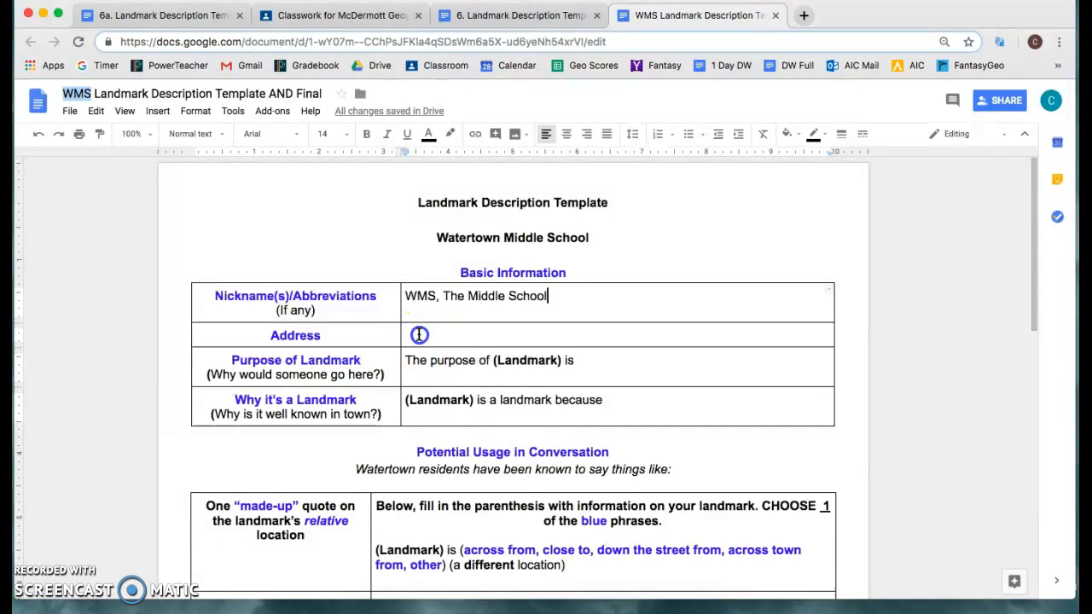
pyautogui.write('68 Waverly Ave.')
pyautogui.moveTo(580, 324); pyautogui.dragTo(621, 330)
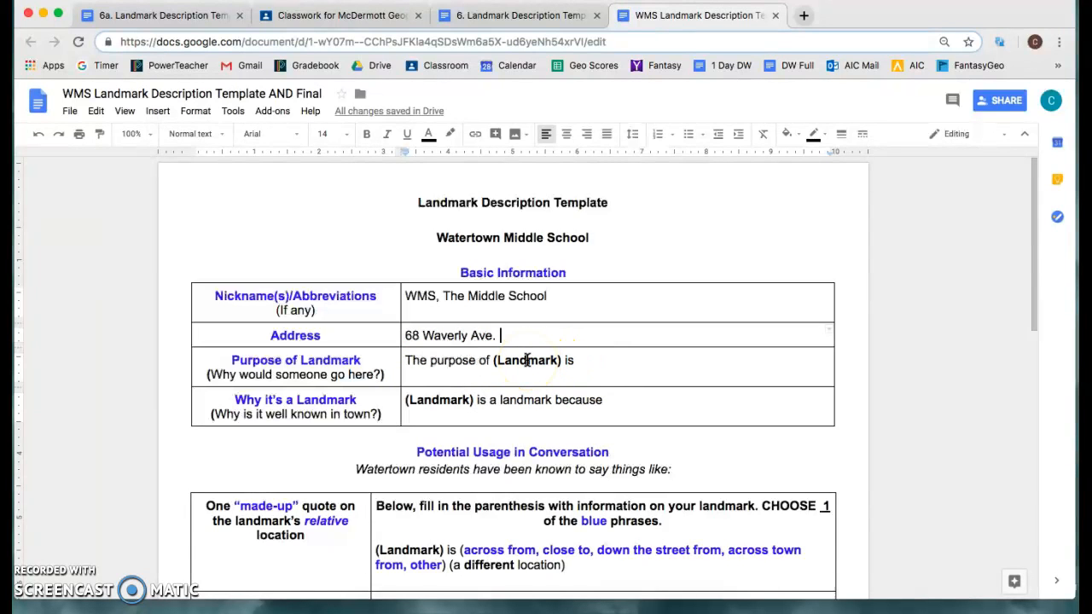
pyautogui.click(585, 361)
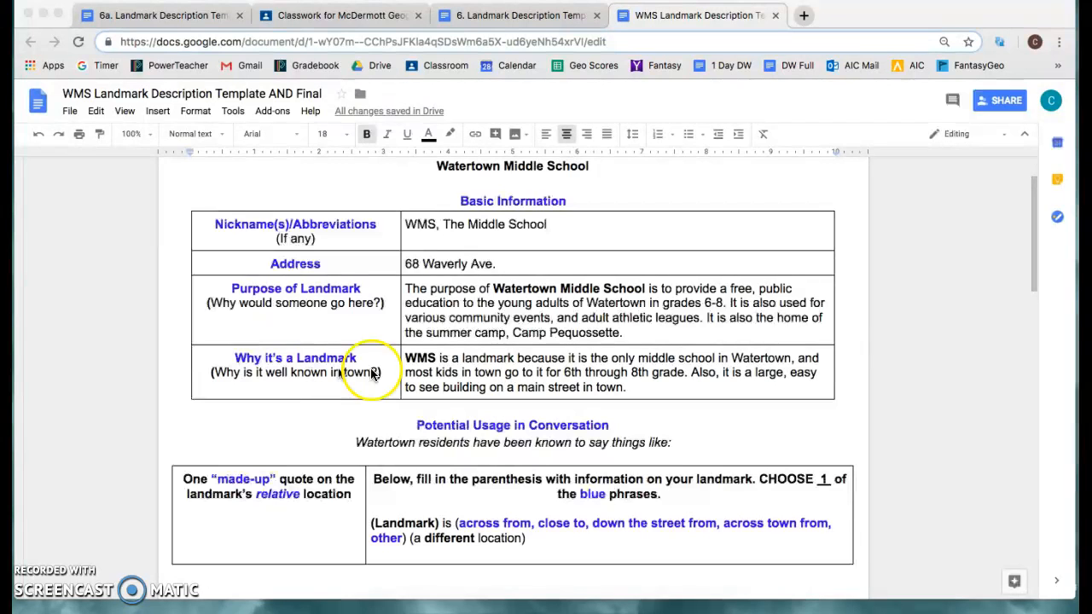
# Replace the "(Landmark)" placeholder in the relative location quote with "WMS"
pyautogui.scroll(-3, 654, 409)
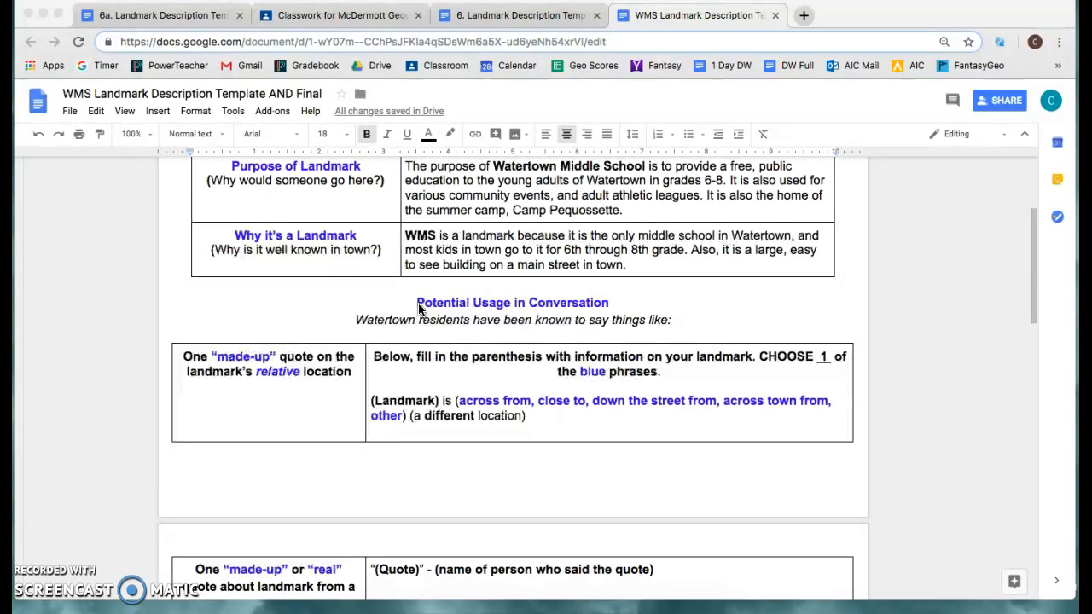
pyautogui.scroll(-3, 519, 446)
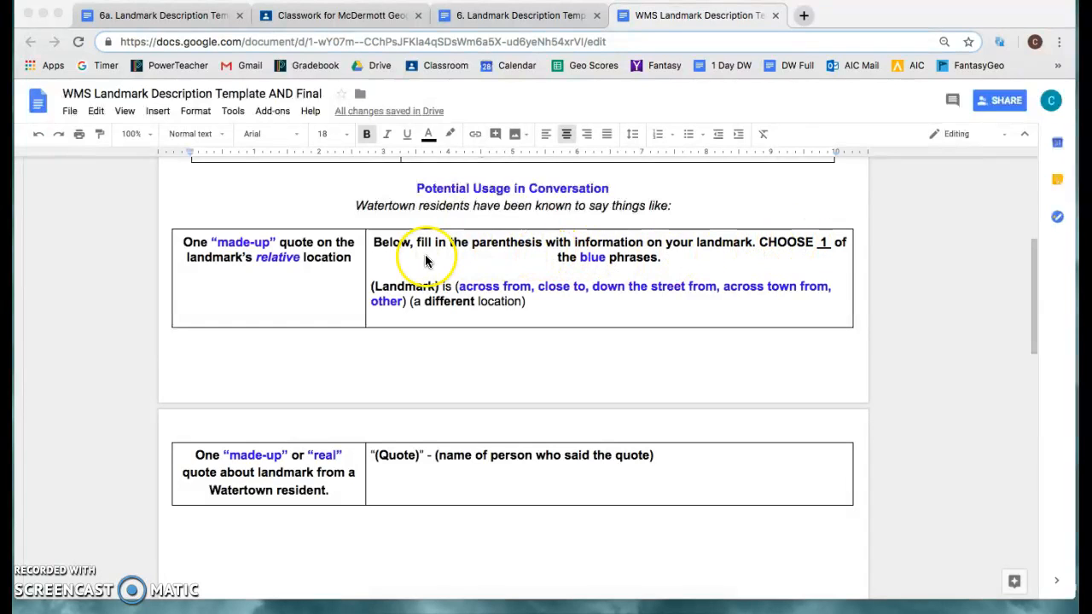
pyautogui.click(440, 287)
pyautogui.moveTo(440, 286); pyautogui.dragTo(369, 287)
pyautogui.write('WMS')
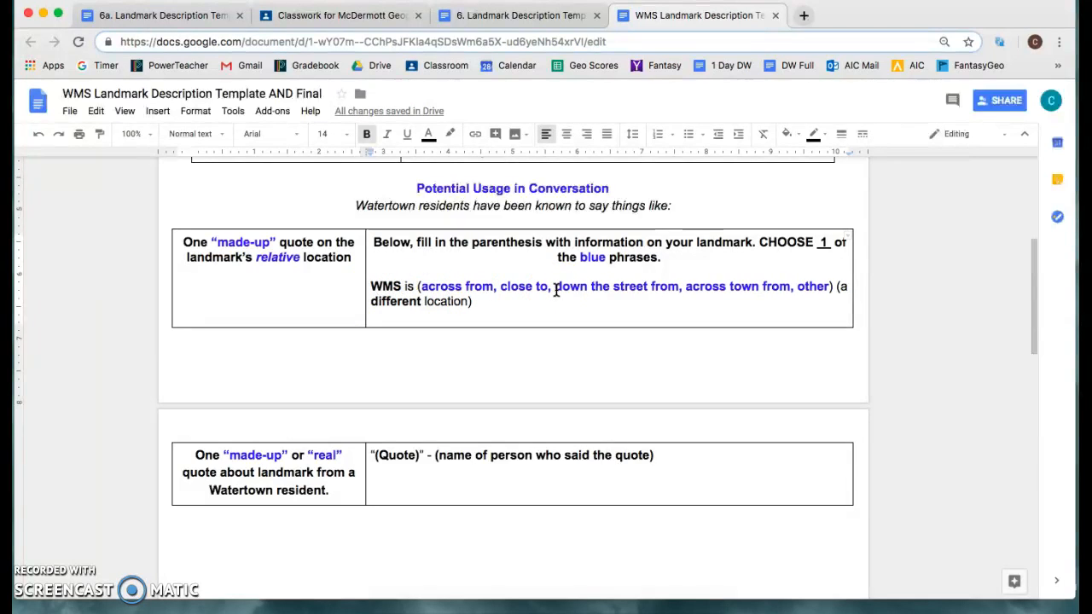
# Keep only "across from" in the relative location quote, deleting the other blue phrases and the parentheses around them
pyautogui.click(538, 293)
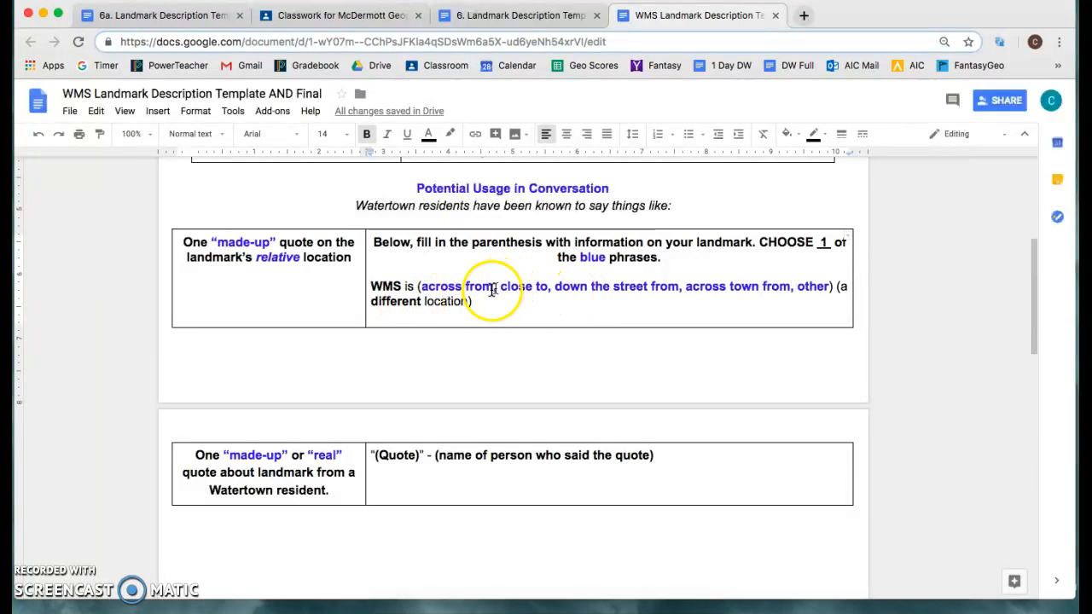
pyautogui.click(421, 287)
pyautogui.press('BackSpace')
pyautogui.moveTo(491, 287); pyautogui.dragTo(827, 287)
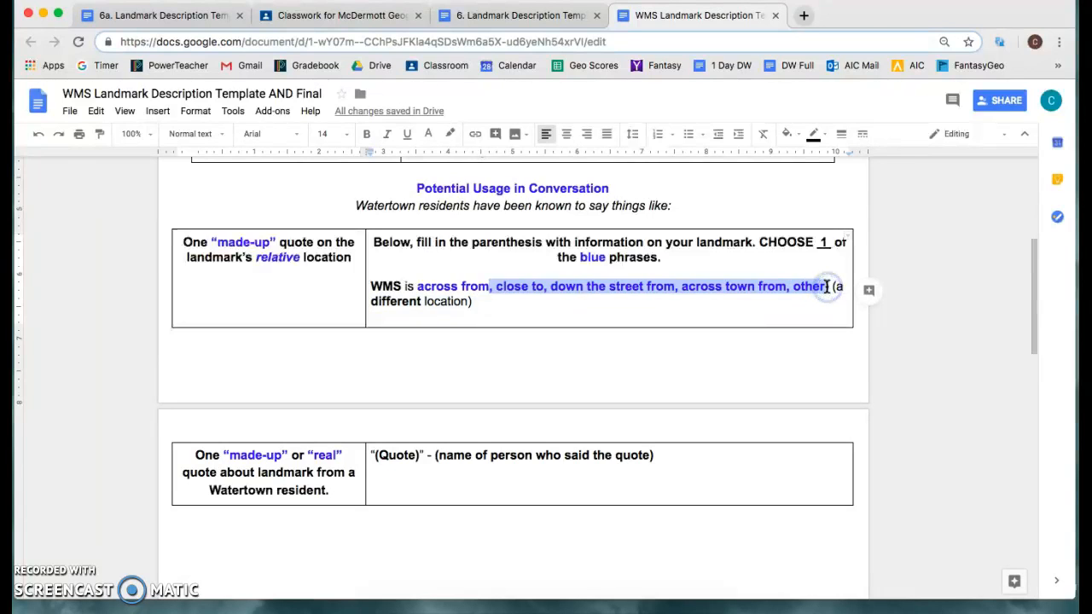
pyautogui.press('BackSpace')
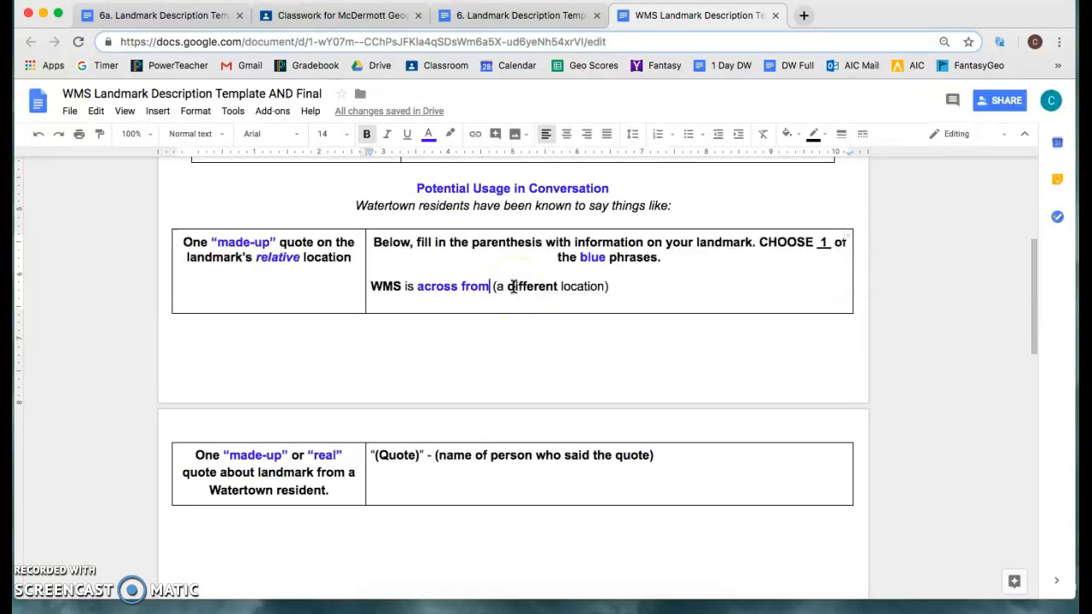
# Replace "(a different location)" in the relative location quote with "Moxley Field", correcting its capitalization
pyautogui.moveTo(609, 285); pyautogui.dragTo(493, 286)
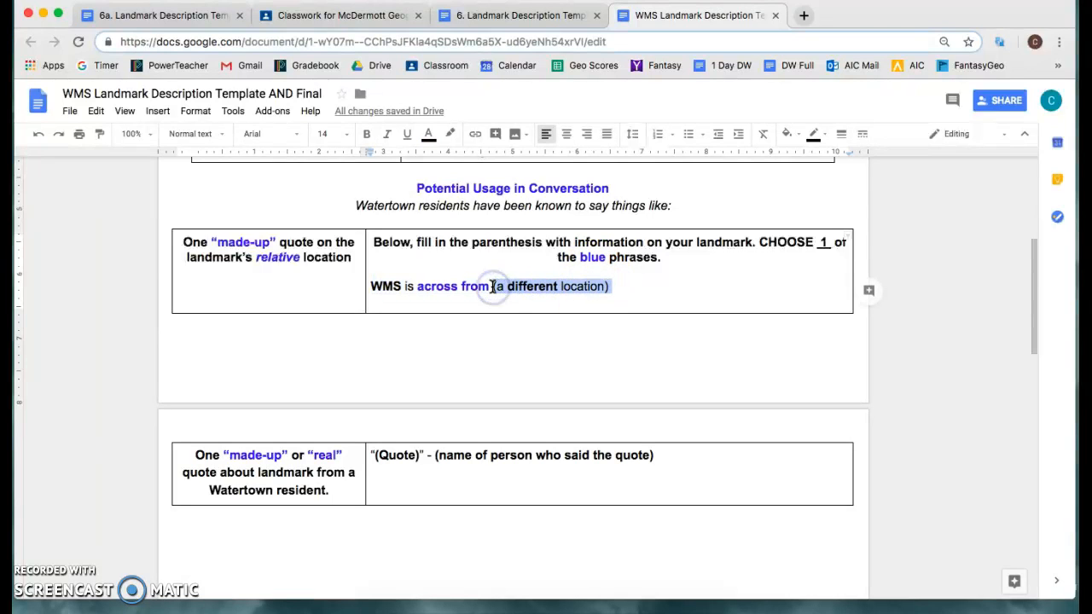
pyautogui.press('BackSpace')
pyautogui.write('MOxle')
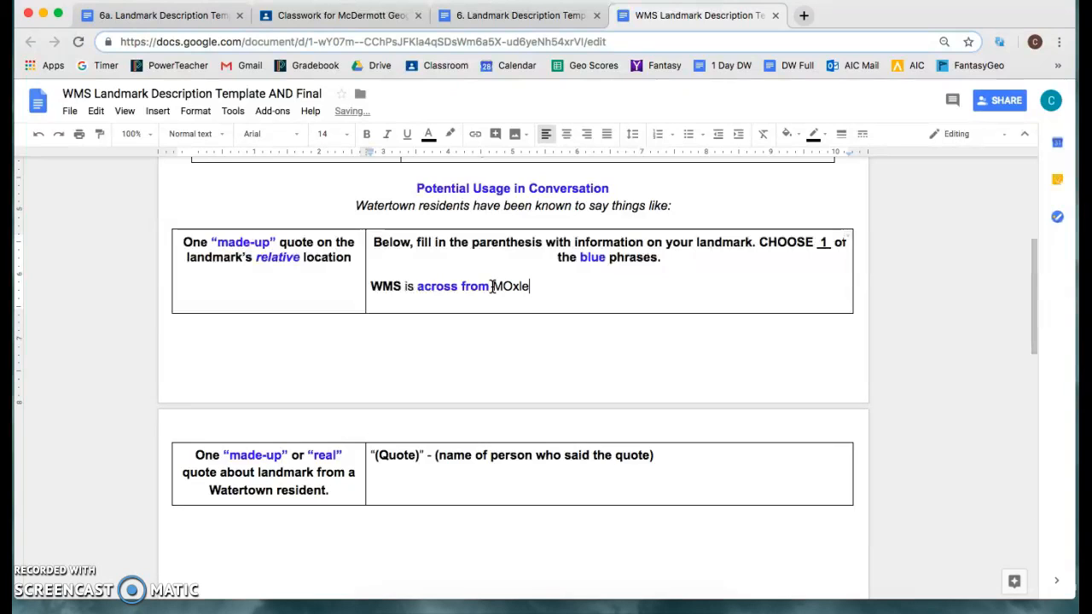
pyautogui.write('y Fiel')
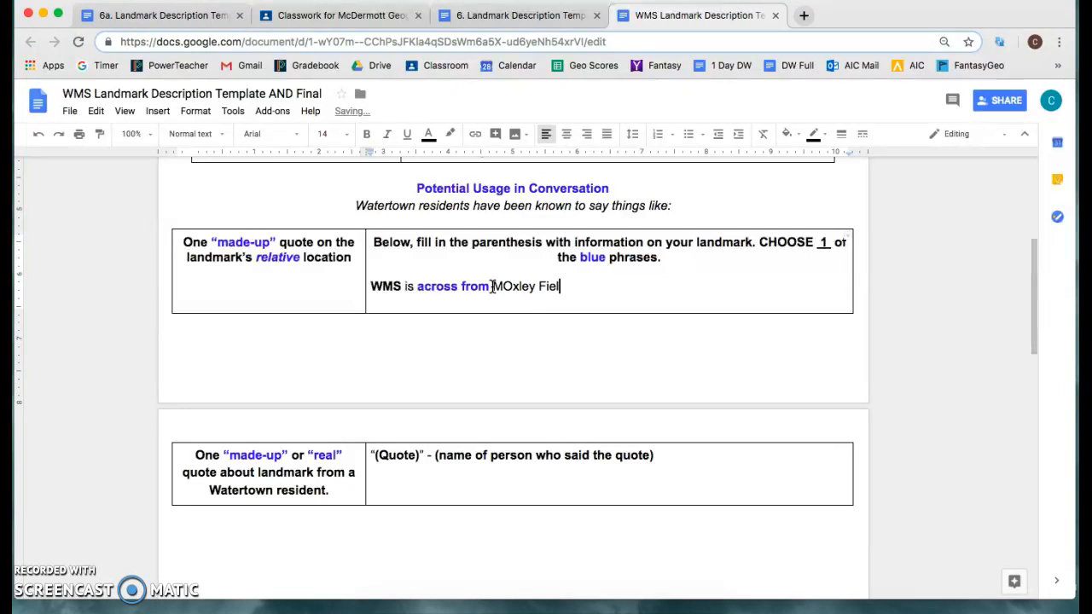
pyautogui.write('d')
pyautogui.click(510, 286)
pyautogui.press('BackSpace')
pyautogui.write('o')
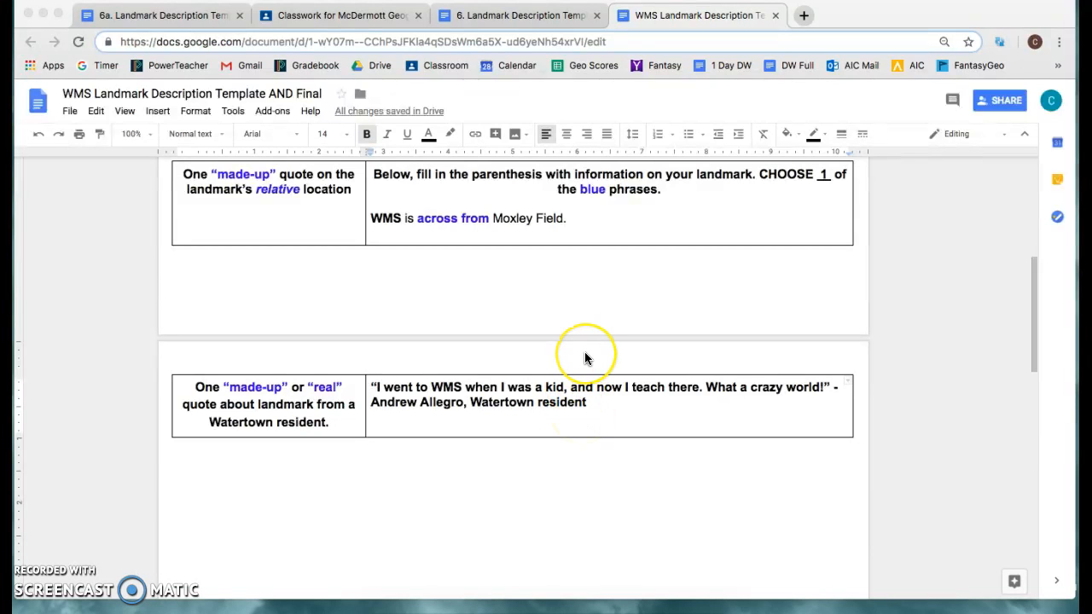
pyautogui.scroll(5, 580, 359)
pyautogui.scroll(1, 585, 359)
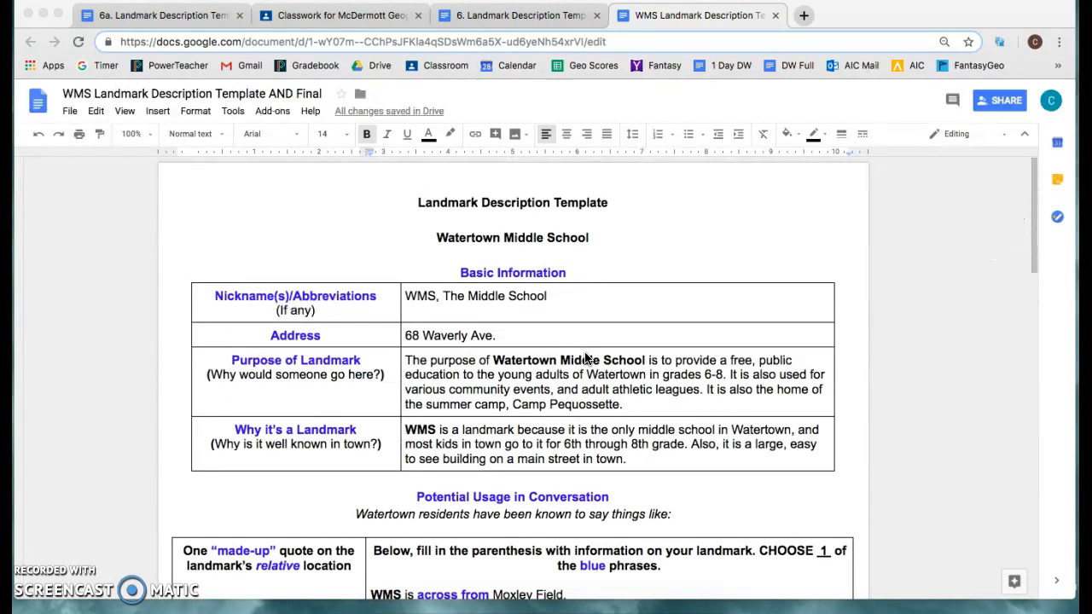
pyautogui.scroll(-1, 585, 358)
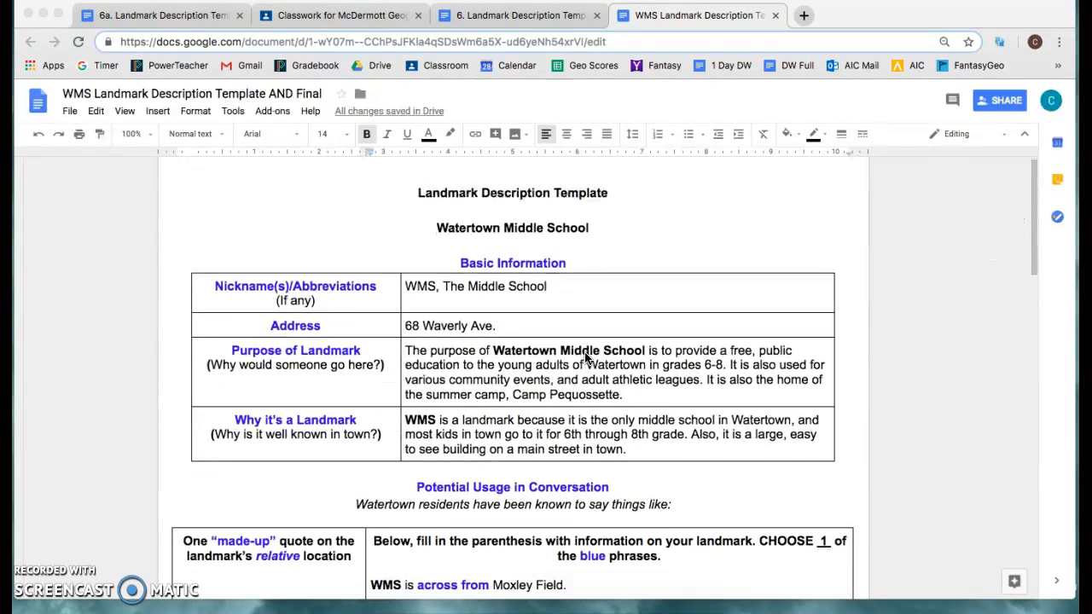
pyautogui.scroll(-1, 586, 358)
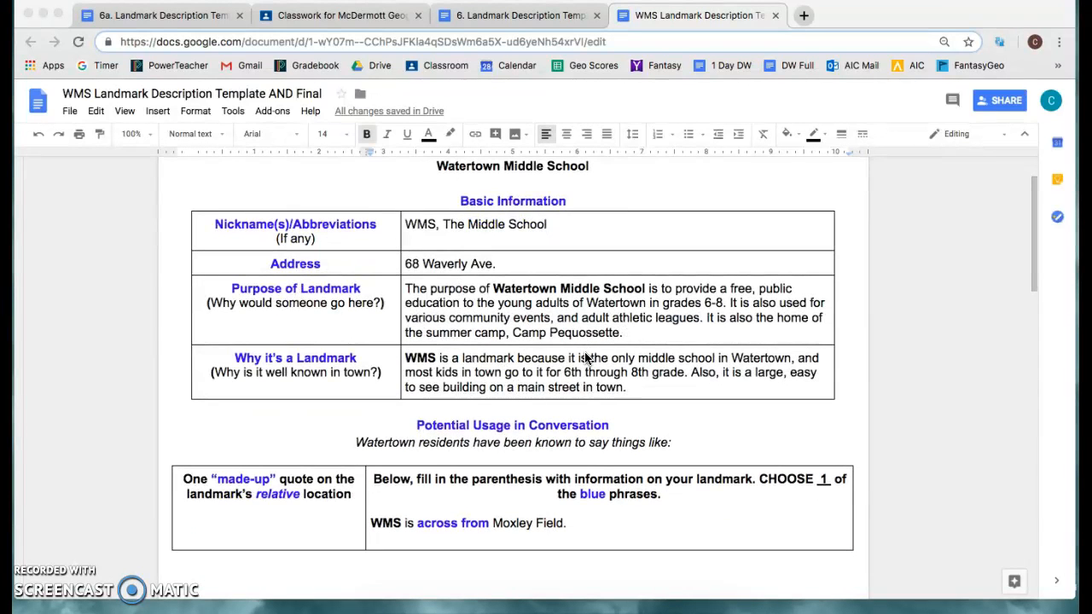